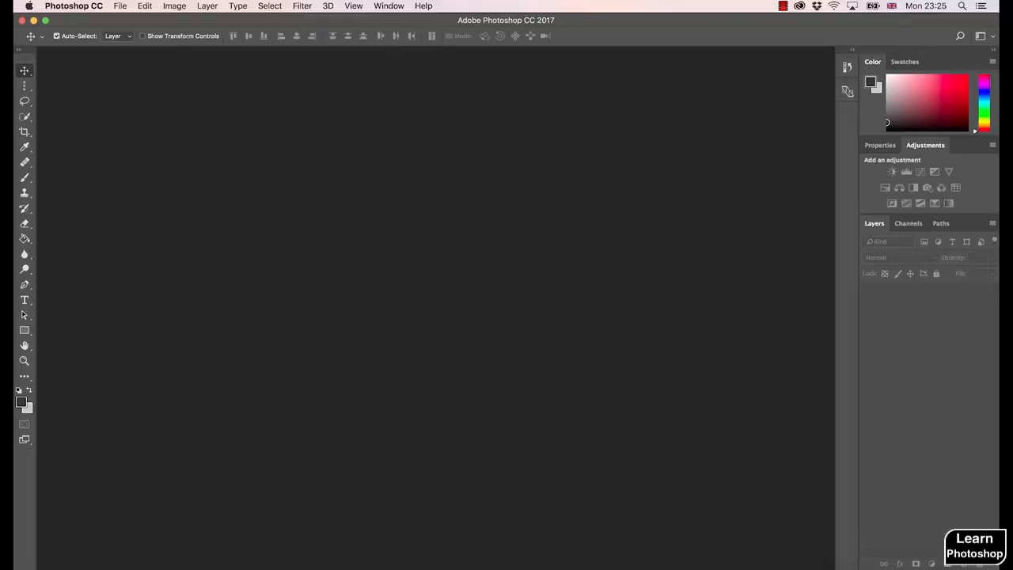
Switch to Adobe Bridge and browse the photos in the Course folder.
left_click(120, 5)
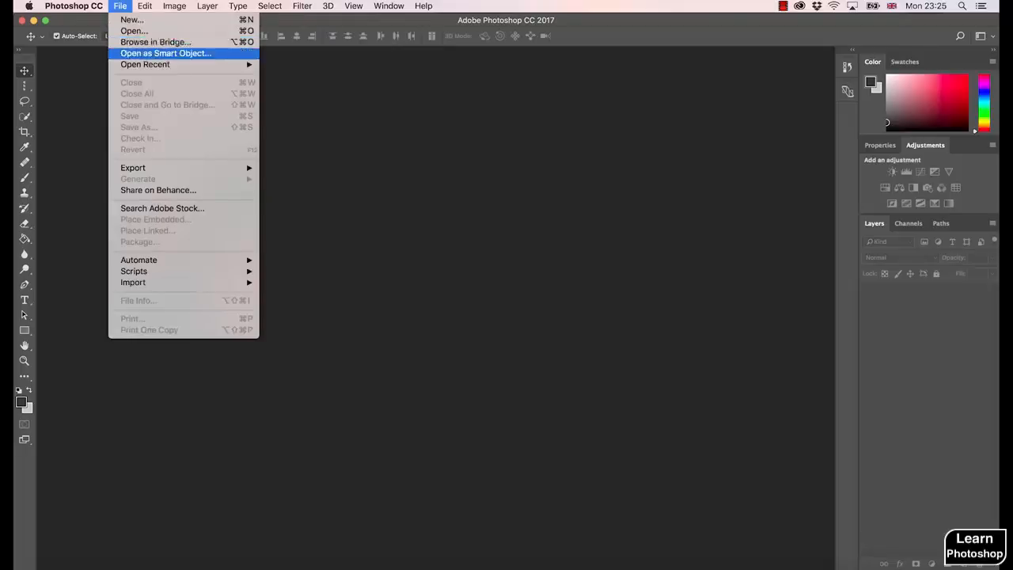
left_click(123, 30)
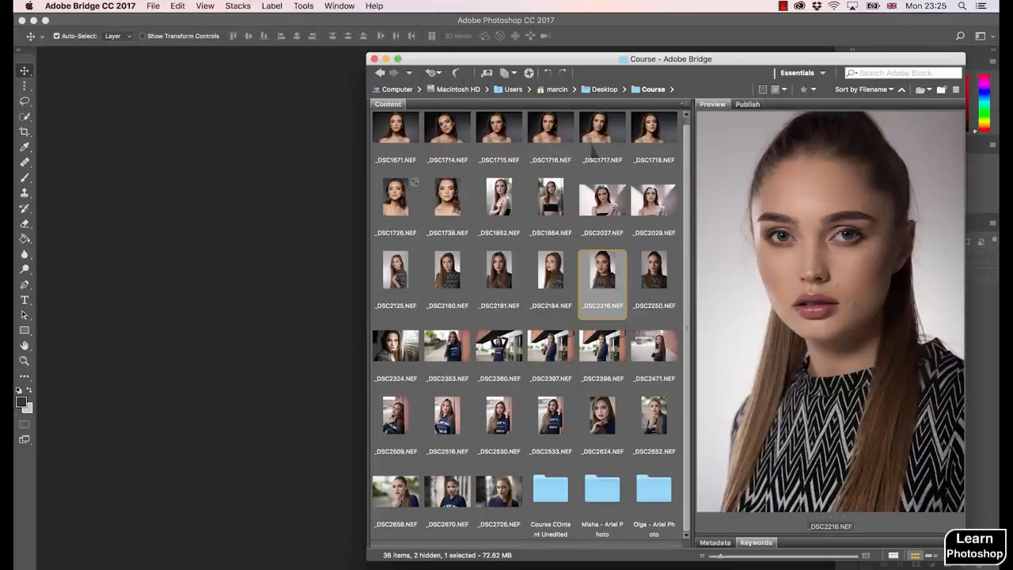
scroll(690, 236, "up", 1)
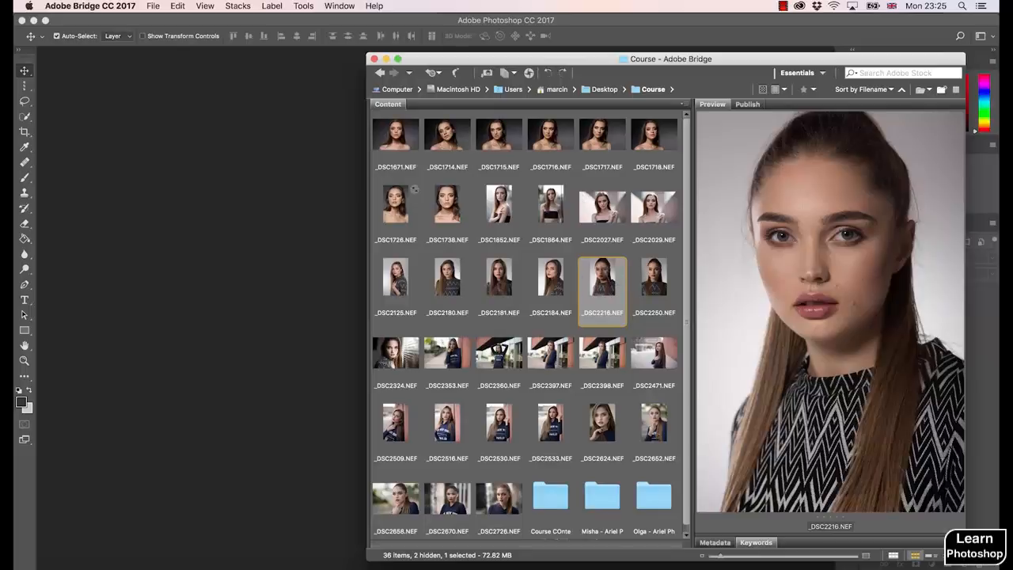
scroll(686, 163, "down", 1)
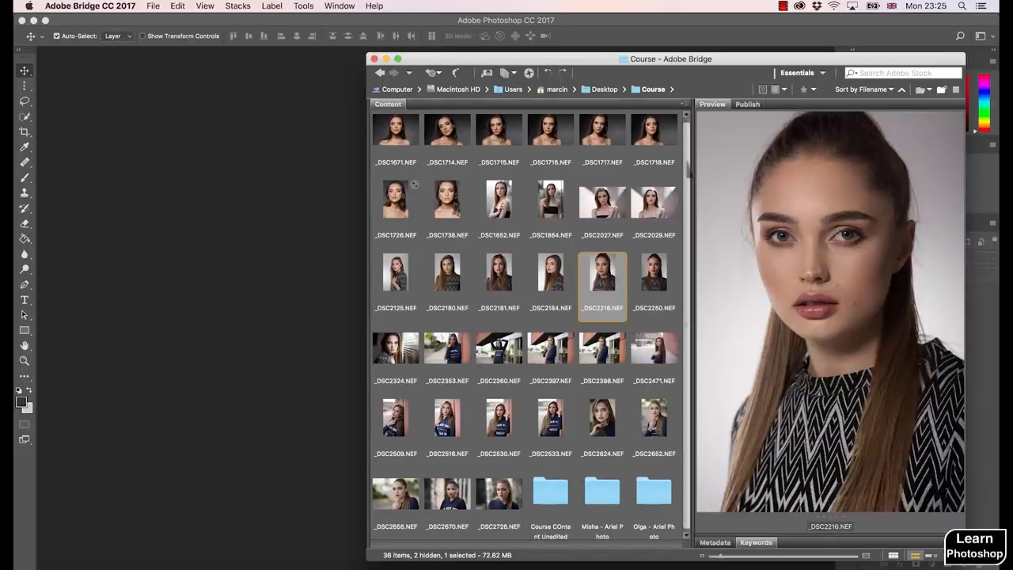
scroll(669, 158, "down", 1)
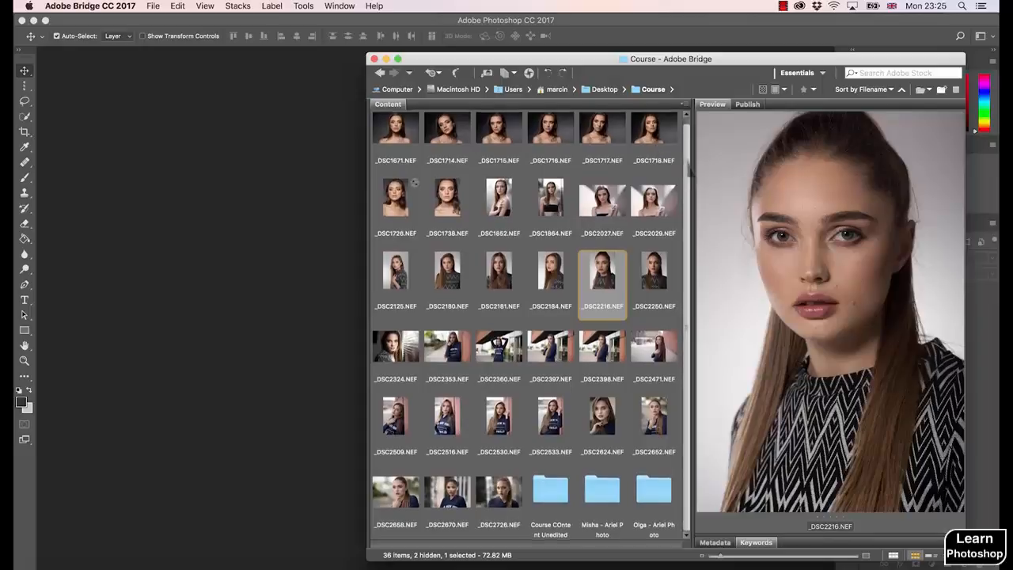
scroll(669, 158, "up", 1)
Preview the dark-background portraits _DSC1716.NEF, _DSC1717.NEF and _DSC1718.NEF one by one.
left_click(662, 156)
left_click(609, 155)
left_click(559, 151)
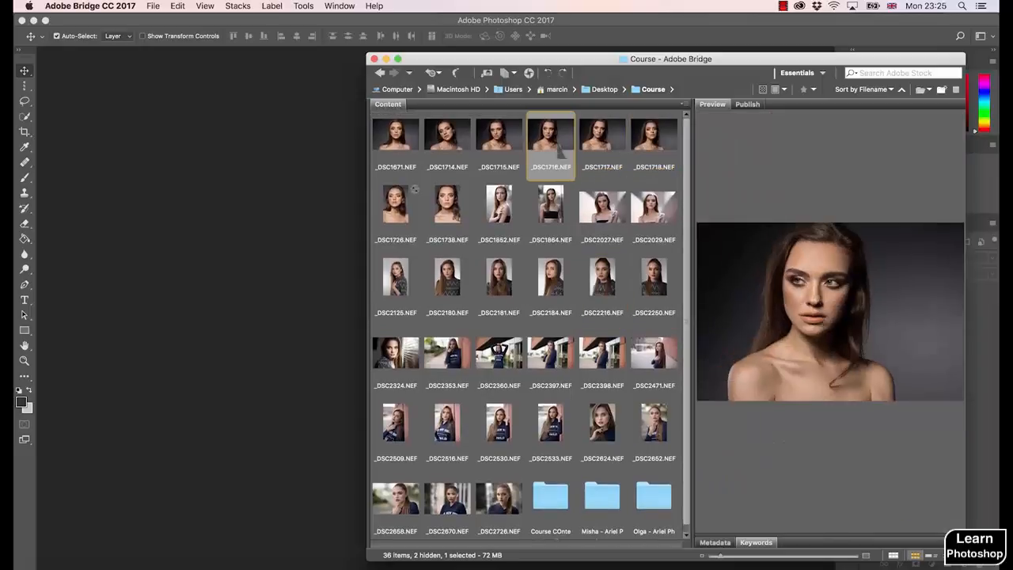
left_click(608, 154)
left_click(656, 157)
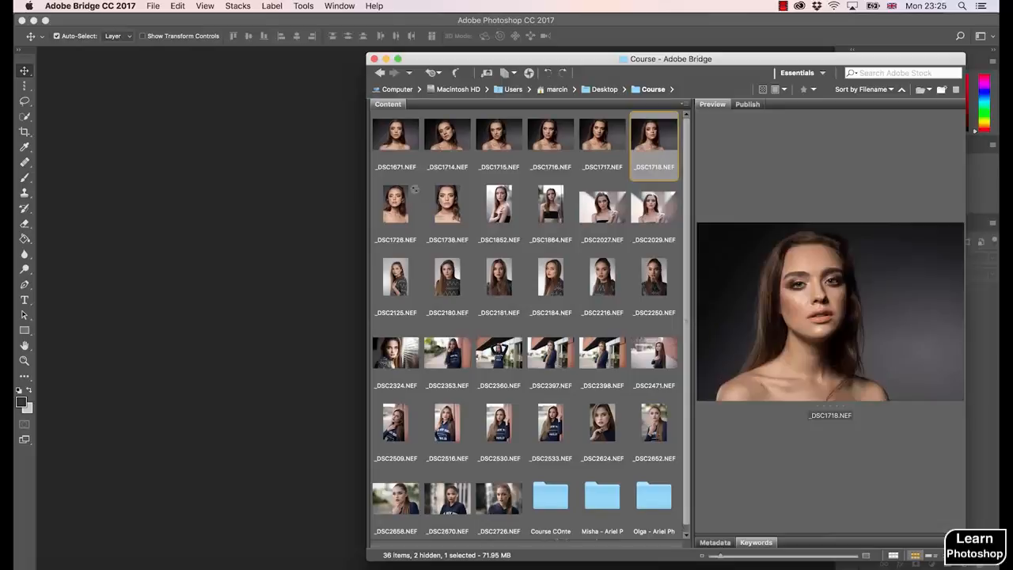
Compare the studio portraits _DSC2216, _DSC2250, _DSC2184 and _DSC2181 side by side, and preview the outdoor shot _DSC2398.
left_click(654, 281, "super")
left_click(604, 281, "super")
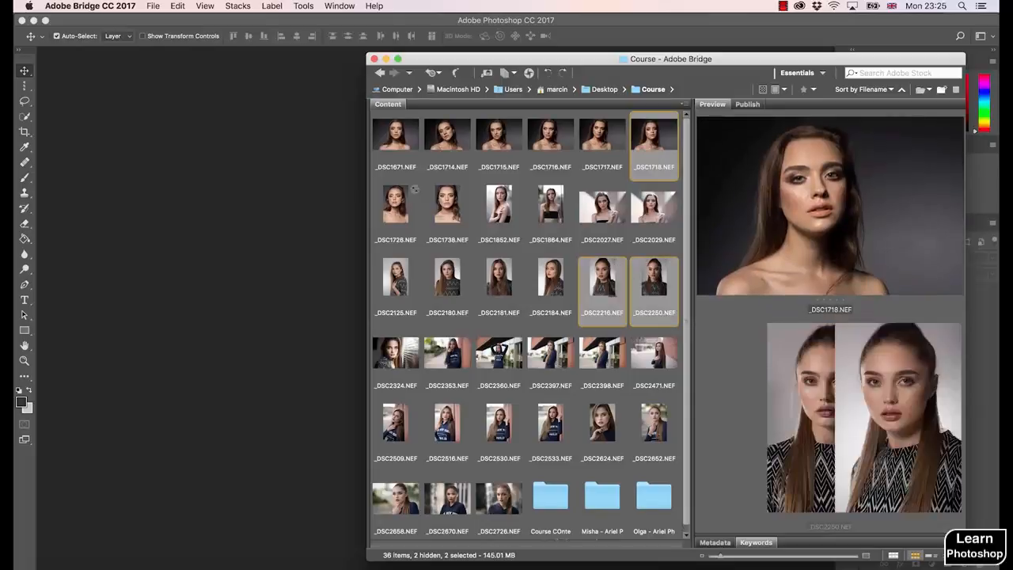
left_click(614, 296)
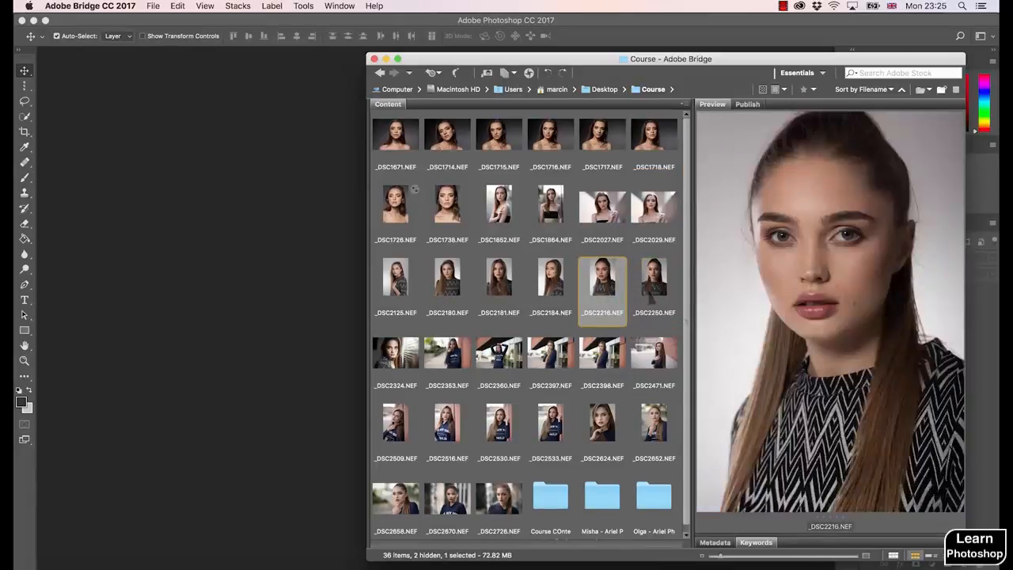
left_click(652, 298, "super")
left_click(558, 291, "super")
left_click(520, 290, "super")
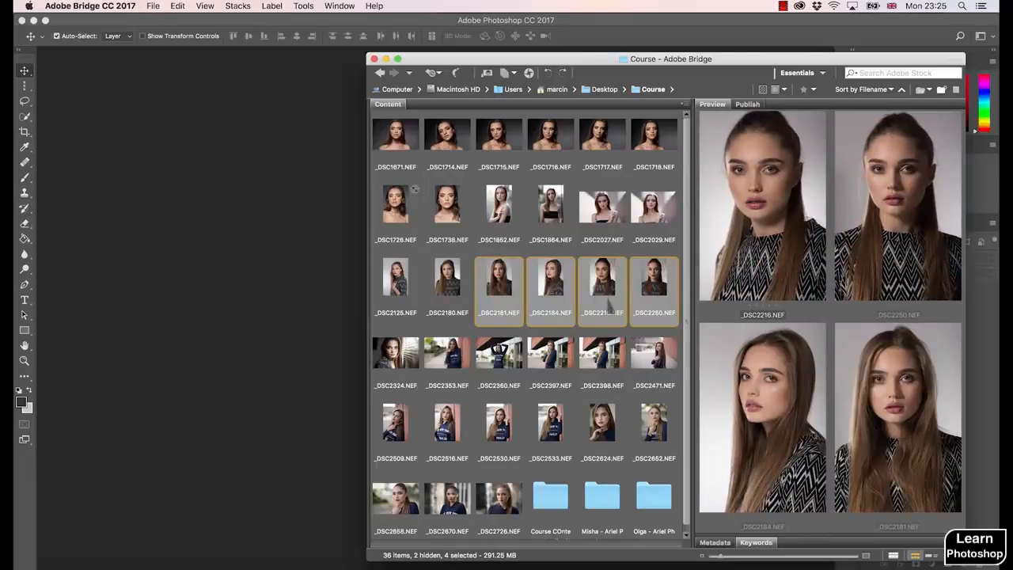
left_click(603, 342)
left_click(602, 321)
left_click(603, 366)
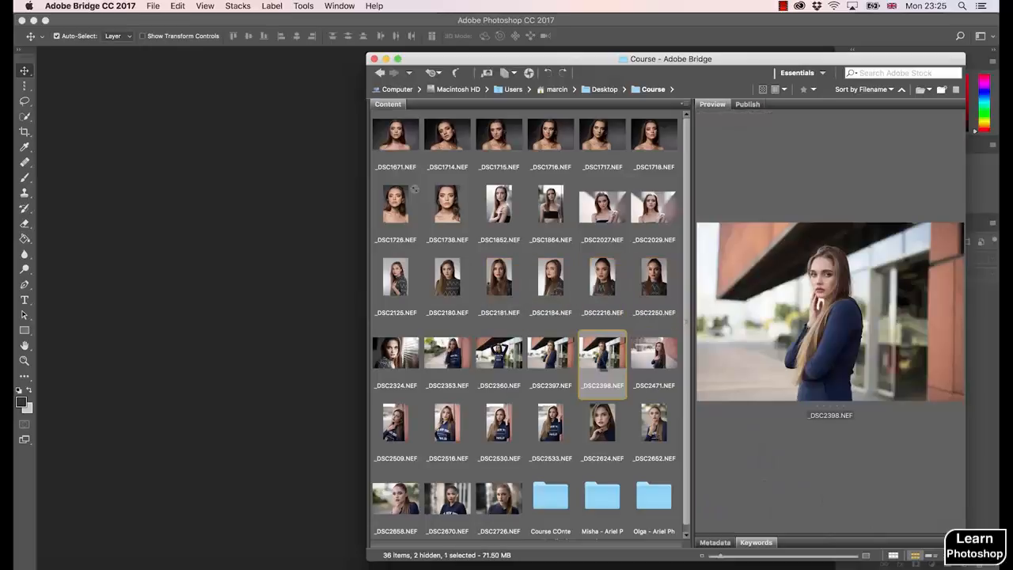
Open the raw portrait _DSC2216.NEF from the Course folder in Camera Raw.
left_click(606, 305)
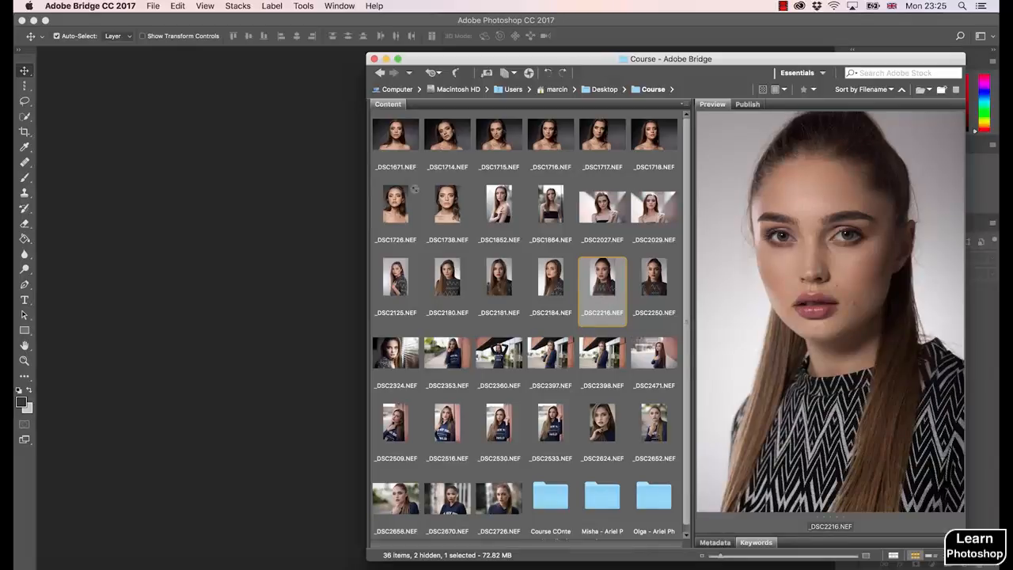
right_click(605, 281)
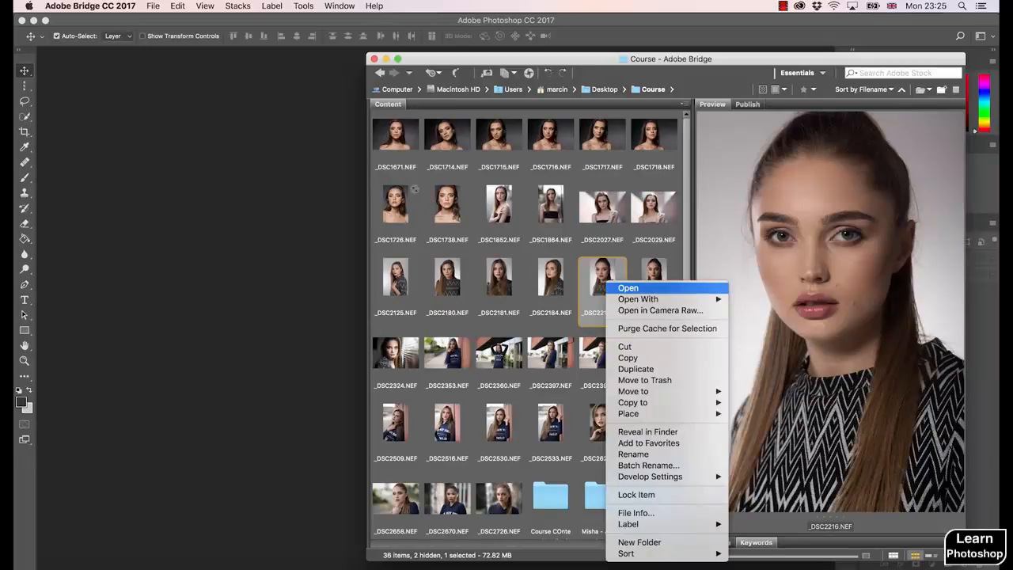
key("Return")
key("Down")
key("Down")
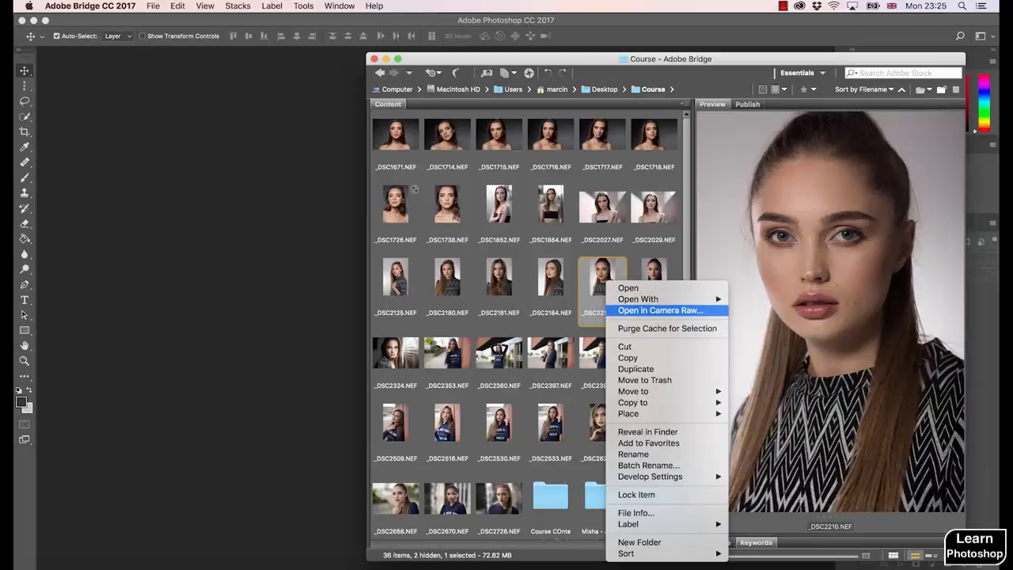
key("Return")
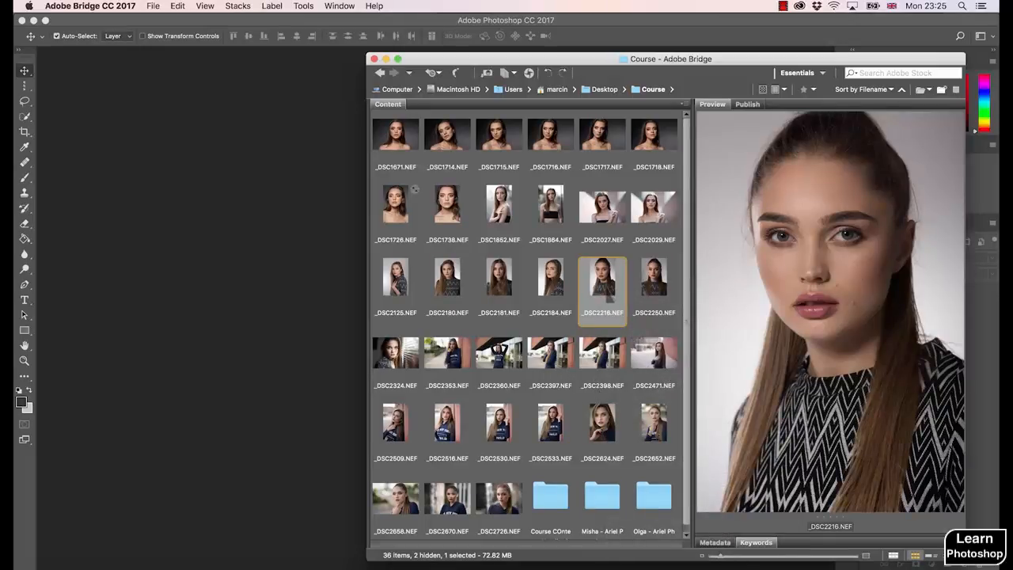
double_click(603, 291)
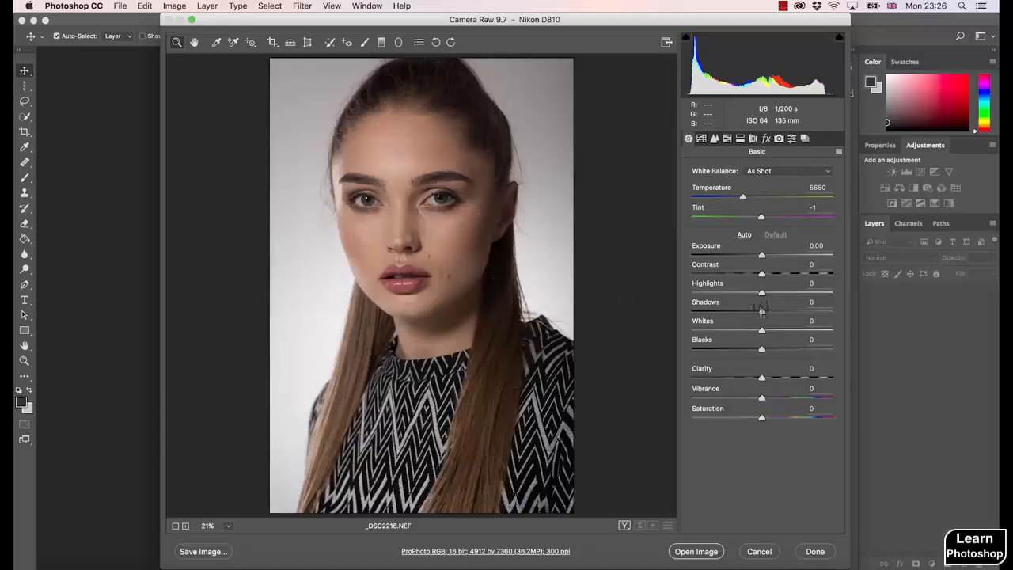
Try brighter and darker Shadows on the portrait and set Shadows to +18.
left_click_drag(763, 313, 785, 314)
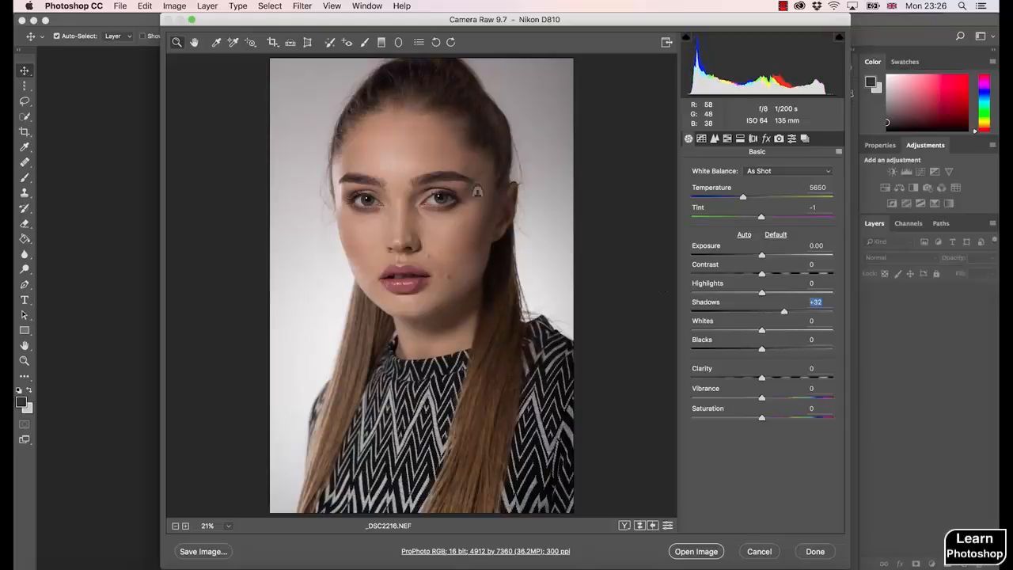
left_click_drag(784, 313, 781, 314)
left_click_drag(780, 314, 712, 312)
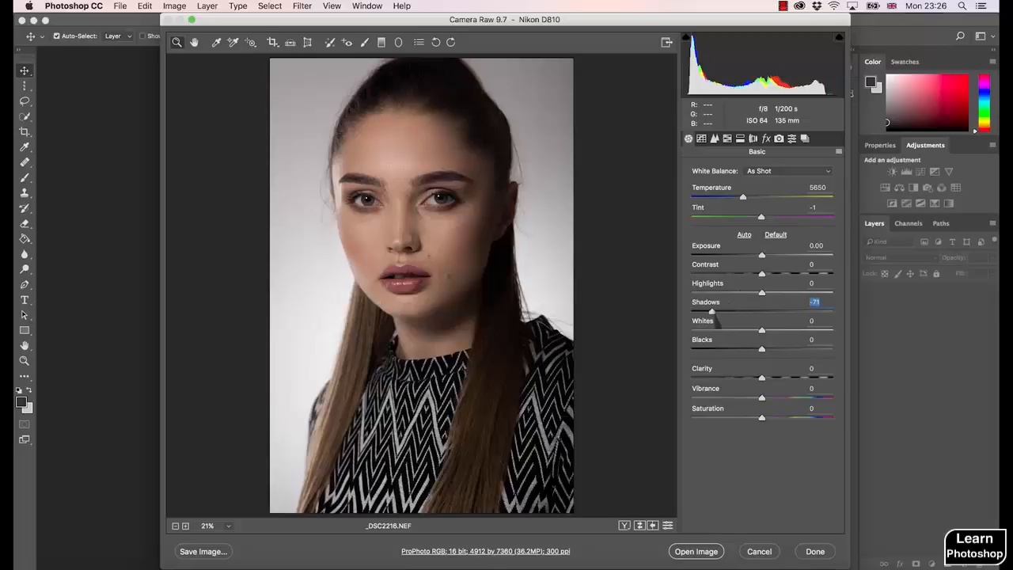
left_click_drag(712, 312, 774, 312)
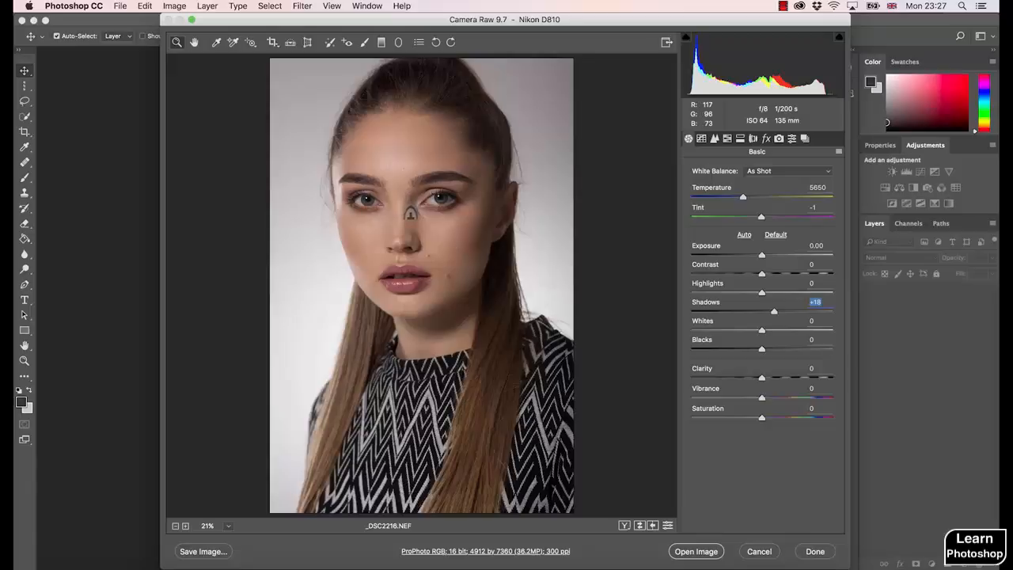
Try strongly reduced Highlights on the portrait and set Highlights to -8.
left_click_drag(761, 293, 658, 304)
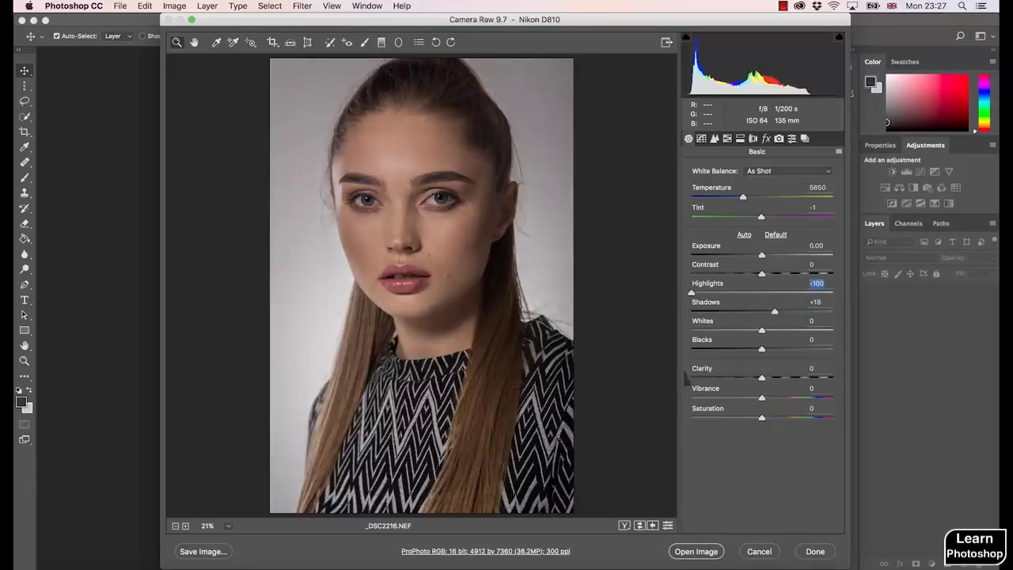
left_click_drag(774, 308, 701, 294)
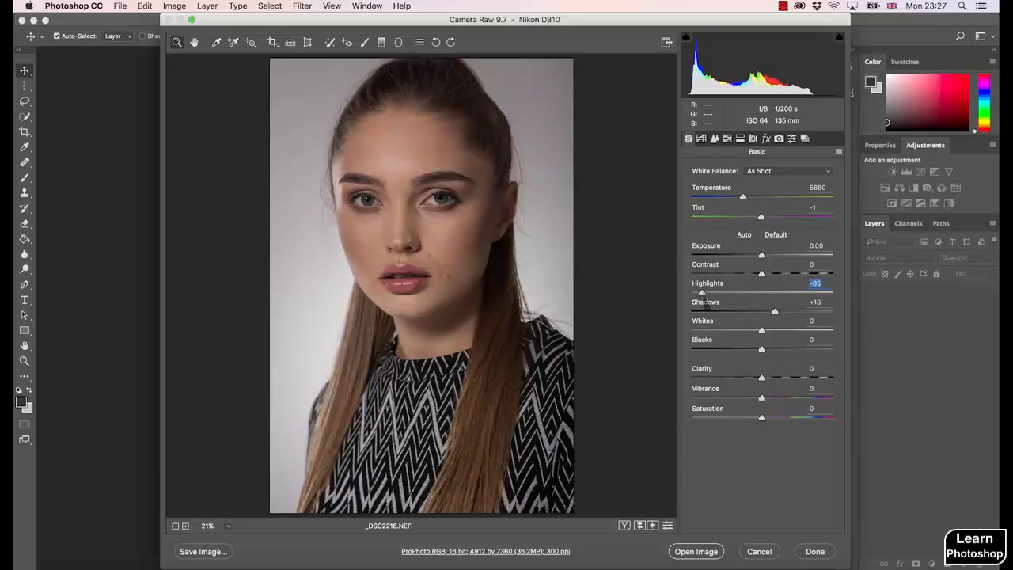
left_click_drag(702, 293, 766, 310)
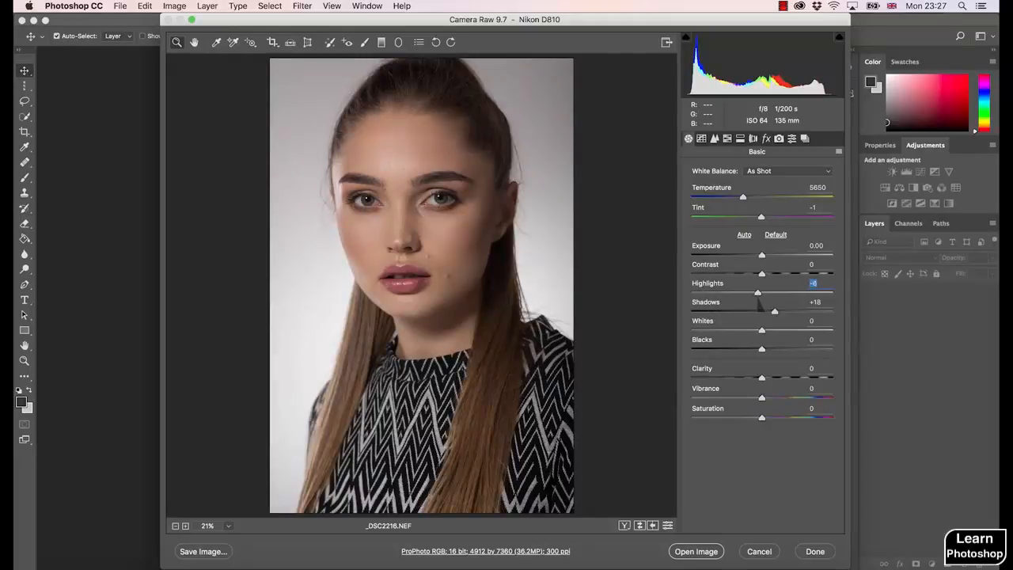
left_click_drag(760, 304, 758, 304)
Try lowering the Contrast to -18 and return it to 0.
mouse_move(761, 275)
left_mouse_down()
mouse_move(742, 277)
mouse_move(754, 284)
left_mouse_up()
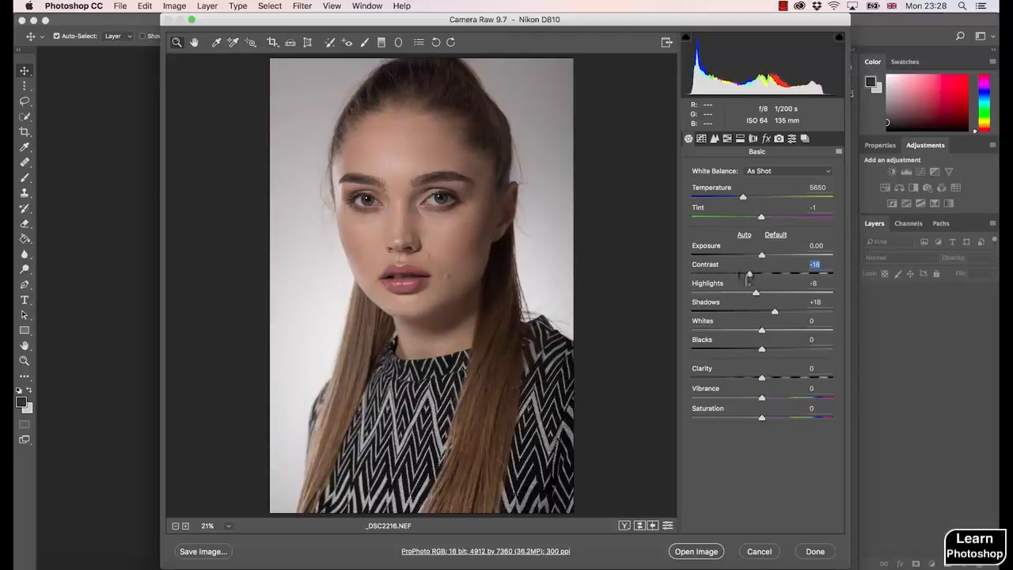
left_click_drag(750, 279, 767, 288)
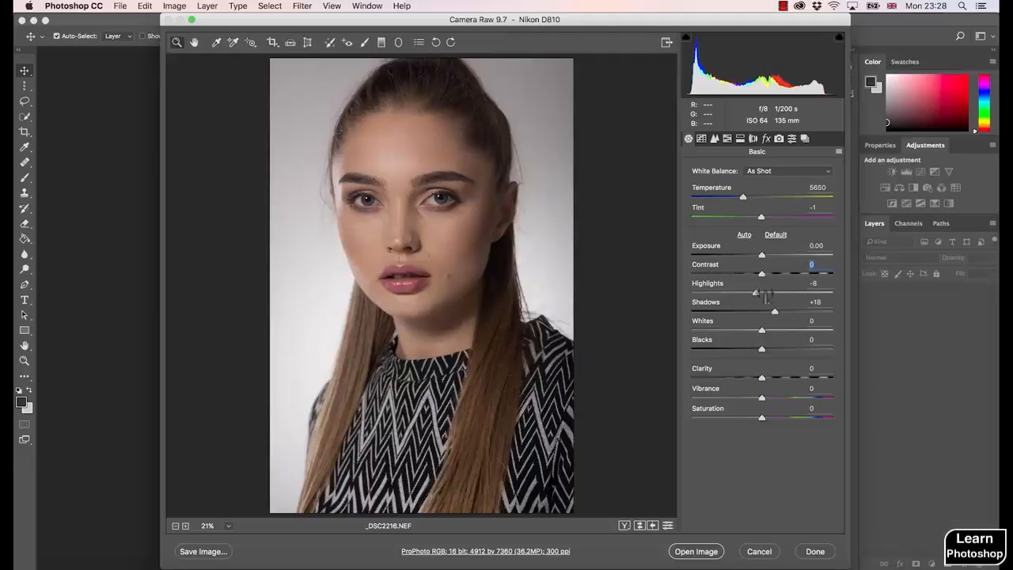